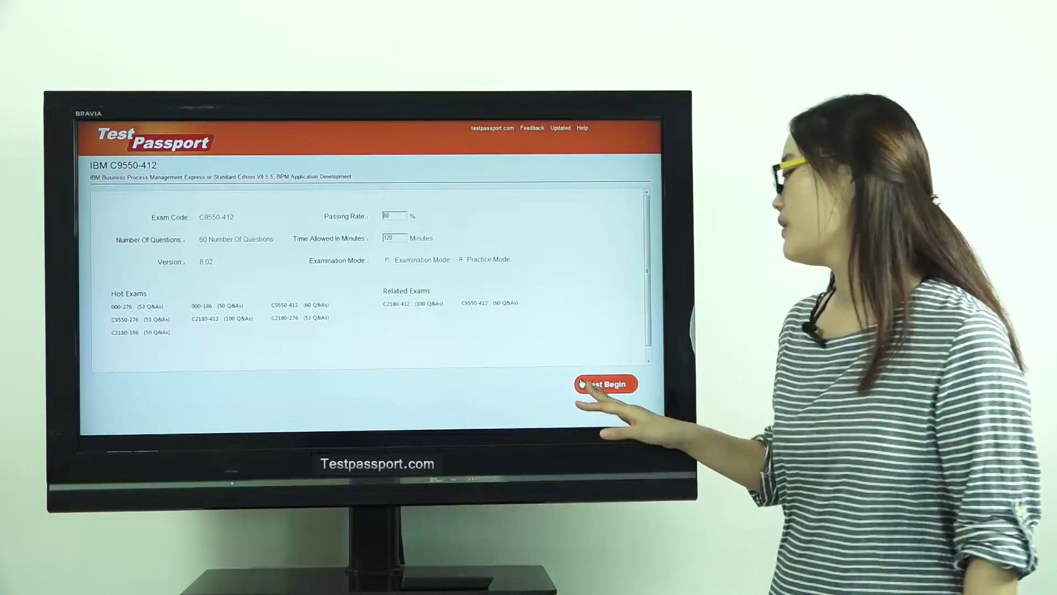
# Start the practice test, answer question 1 with D, show the correct answer and sign it
pyautogui.click(605, 384)
pyautogui.click(112, 292)
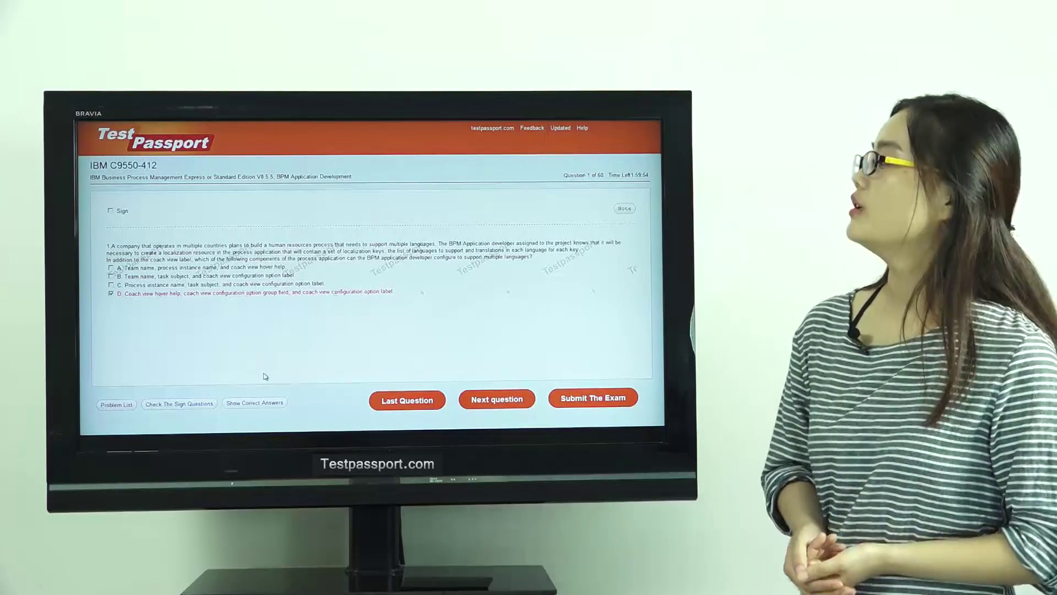
pyautogui.click(254, 402)
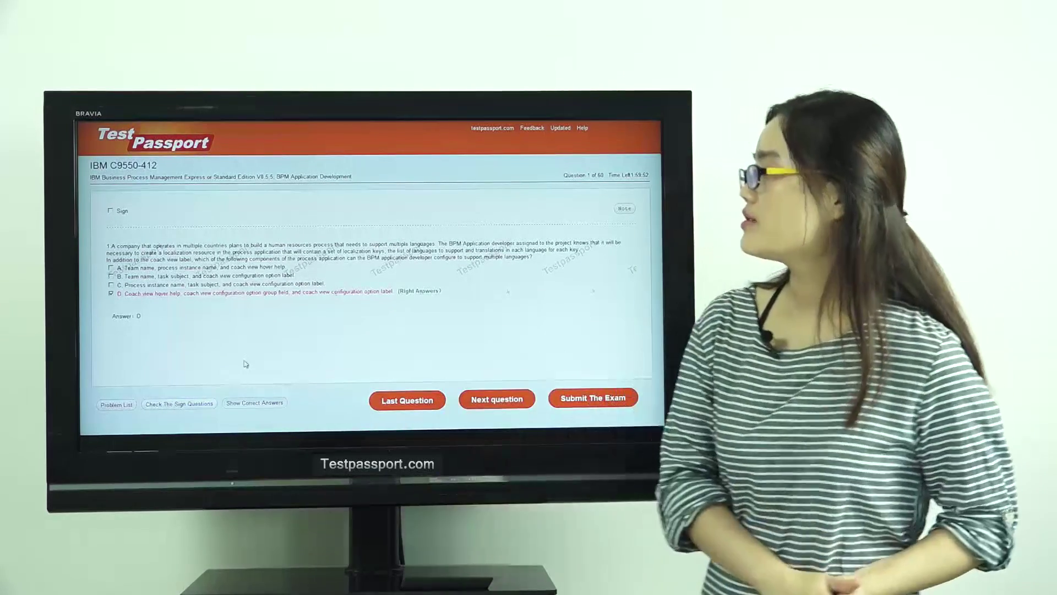
pyautogui.click(110, 210)
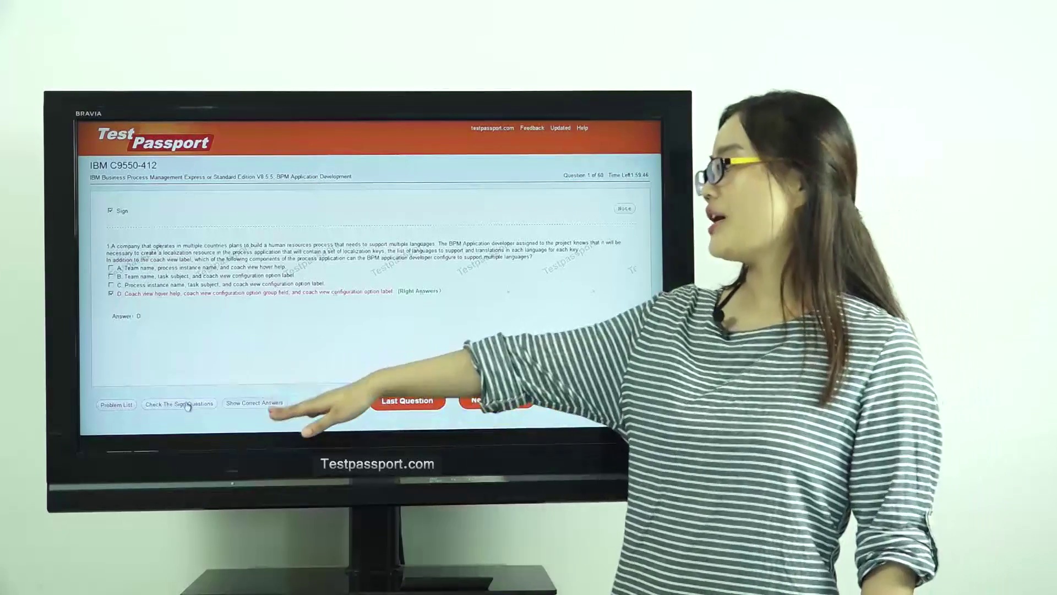
# Review the signed and unfinished question lists, then return to question 1
pyautogui.click(187, 406)
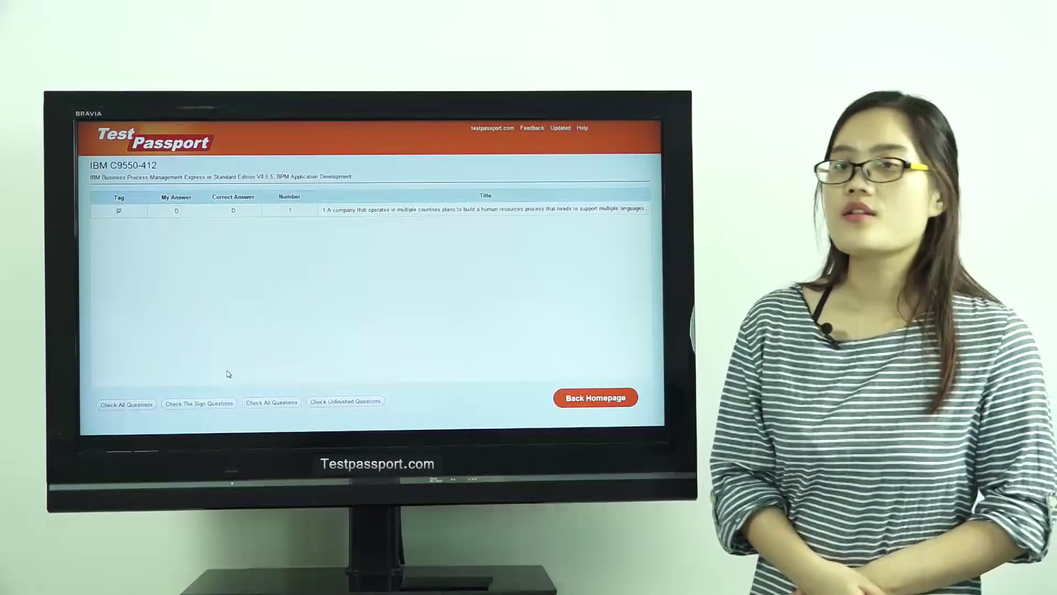
pyautogui.click(344, 402)
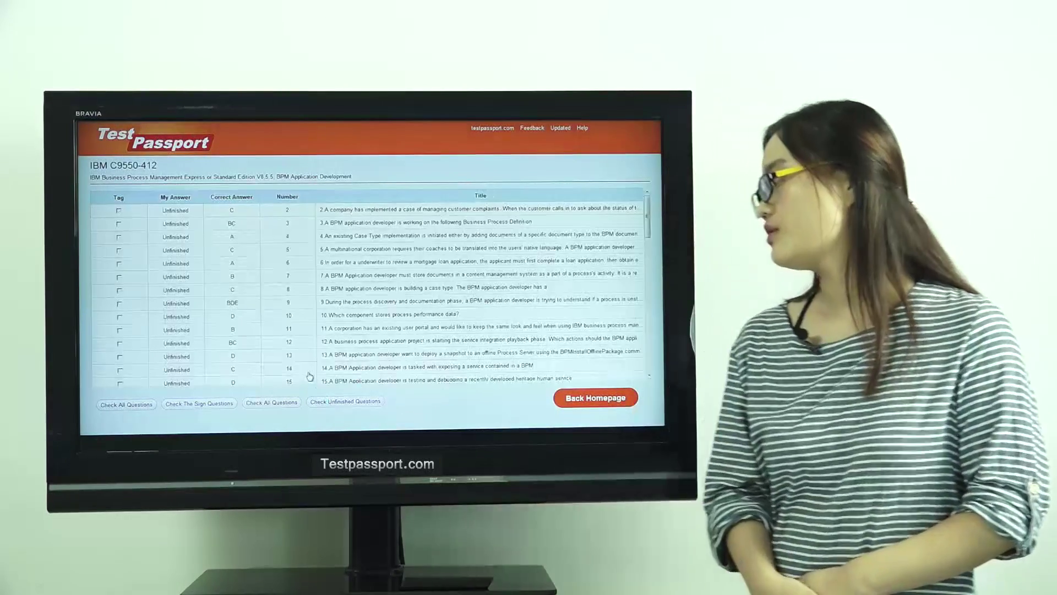
pyautogui.click(595, 398)
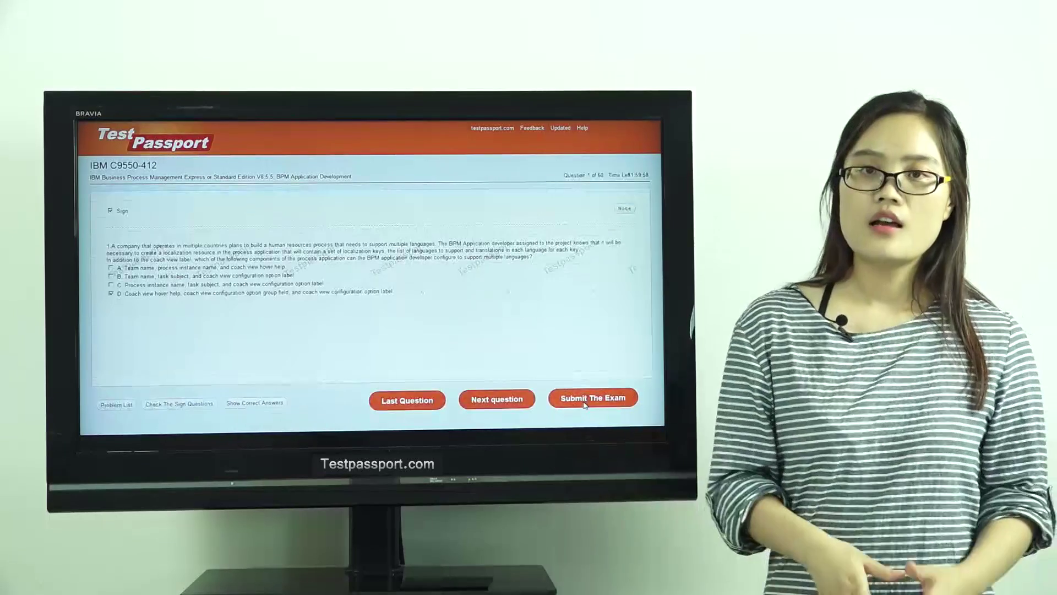
# Submit and confirm the C9550-412 practice exam, then leave the score page for the homepage
pyautogui.click(585, 400)
pyautogui.click(377, 312)
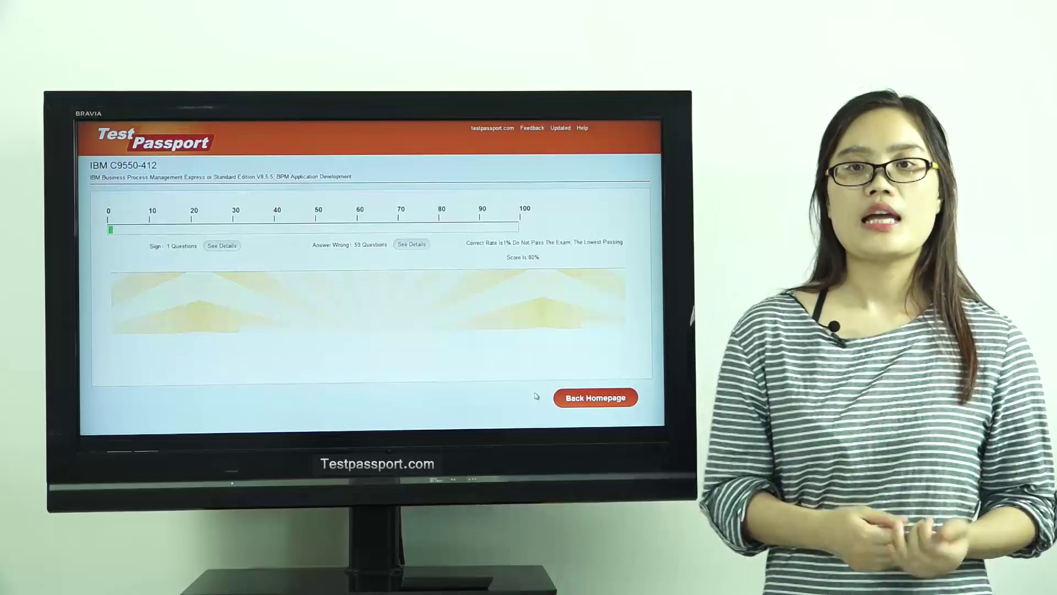
pyautogui.click(583, 397)
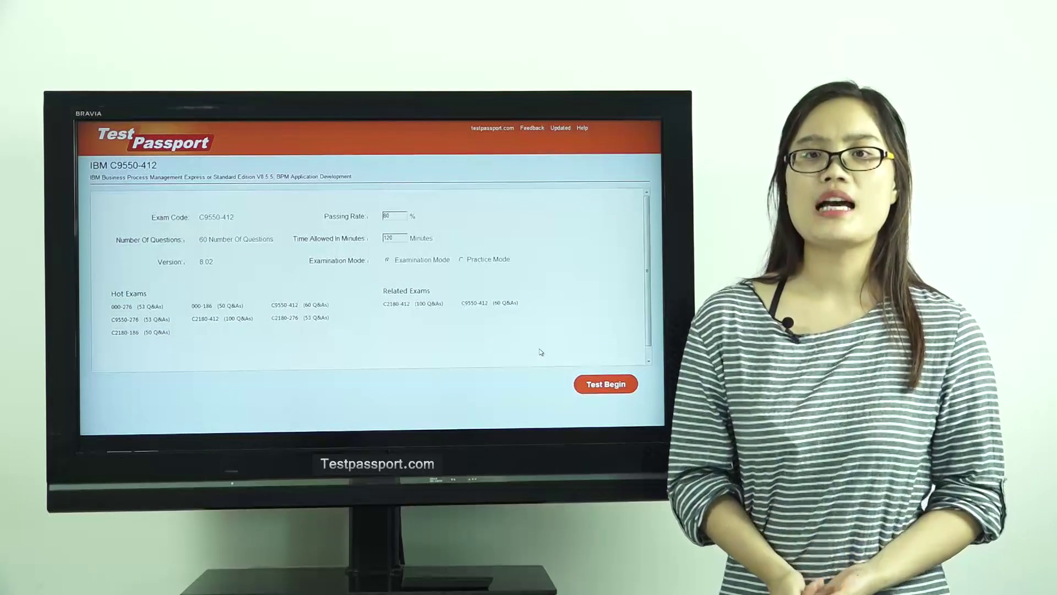